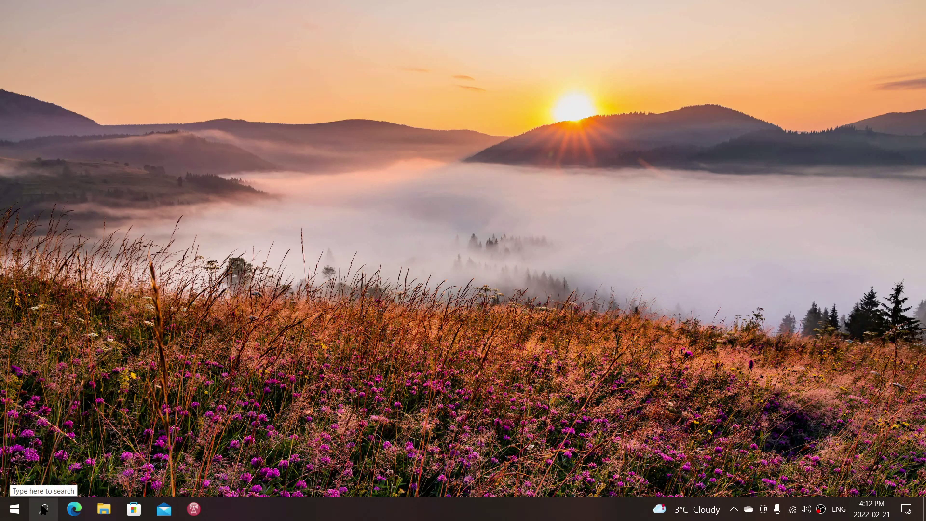
- Open the taskbar search to look up the winver command
left_click(43, 509)
type("winv")
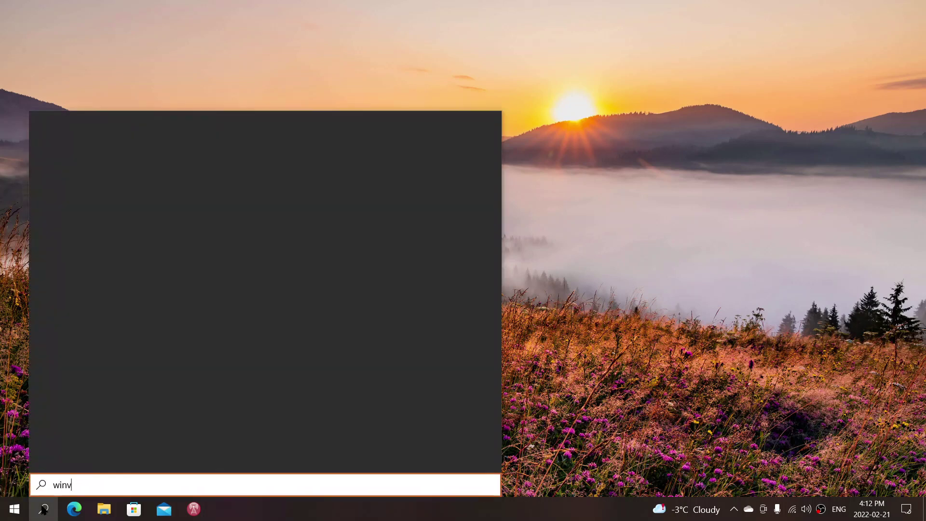
type("er")
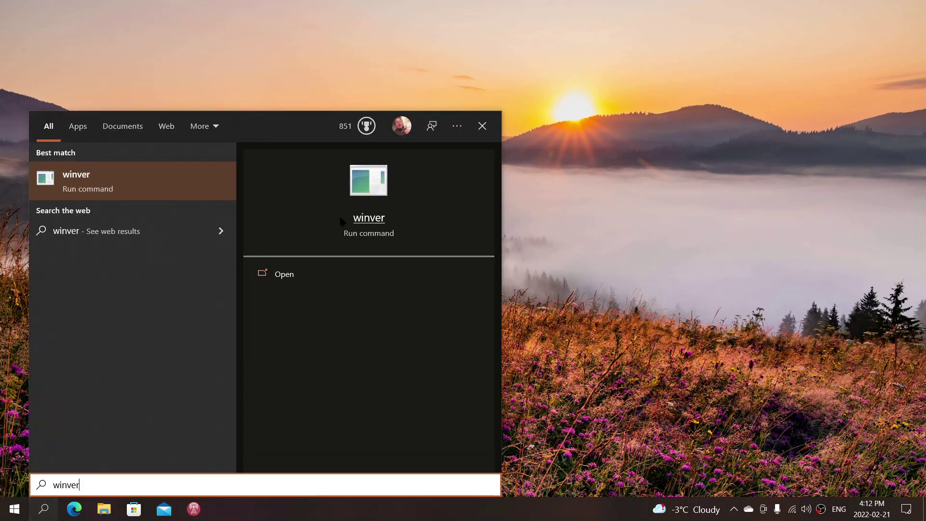
- Run winver and reposition the About Windows dialog showing Version 21H2, Build 19044.1566
key("Return")
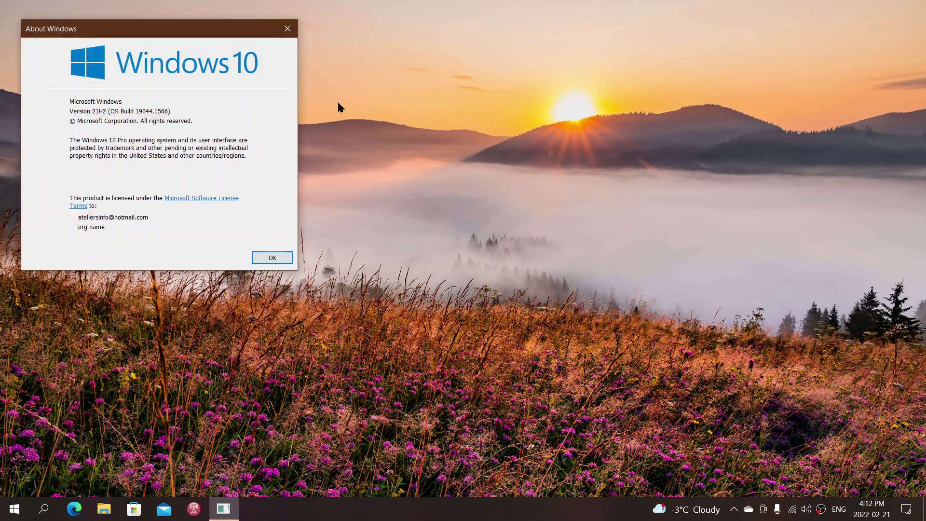
left_click_drag(166, 30, 562, 187)
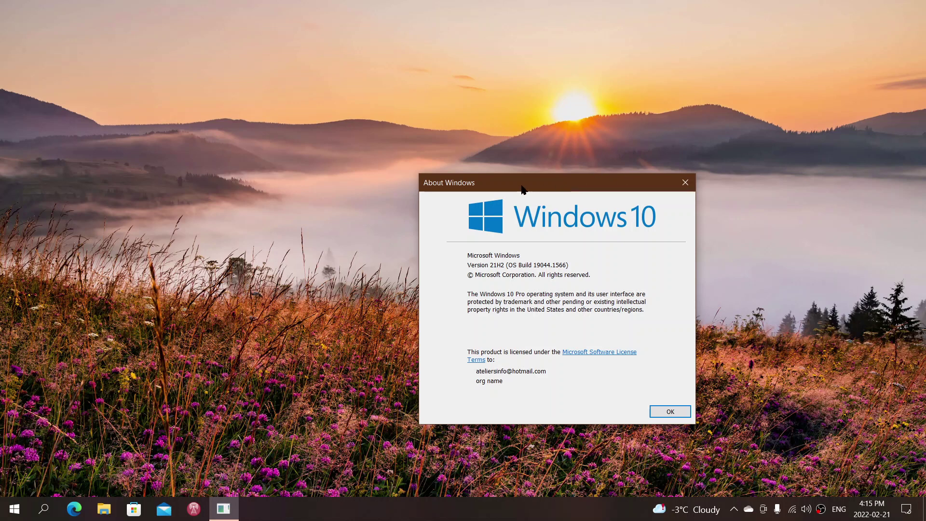
left_click_drag(521, 189, 331, 85)
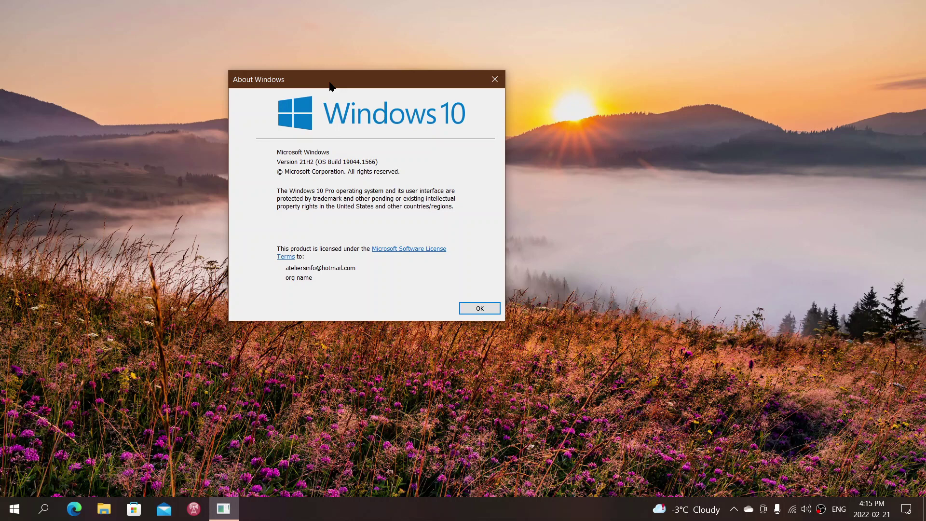
- Close the About Windows dialog and bring up the Start menu
left_click(495, 79)
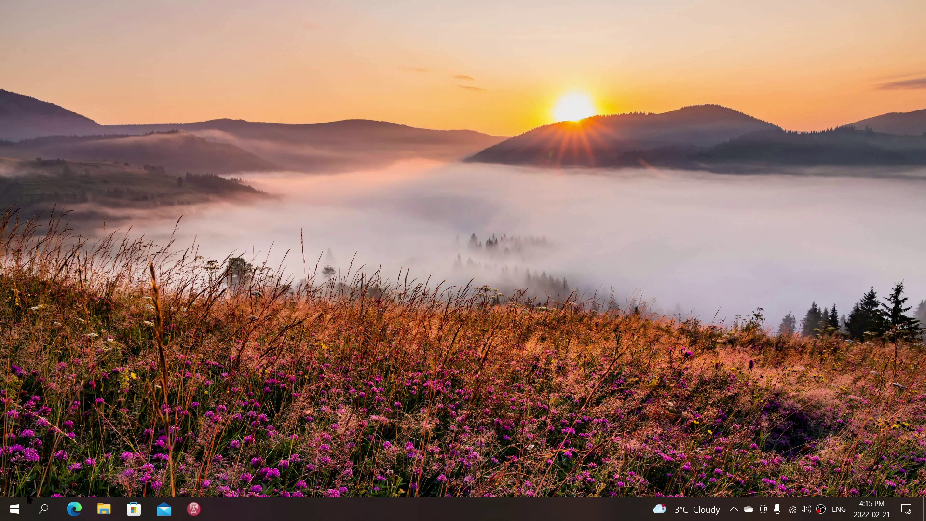
left_click(15, 509)
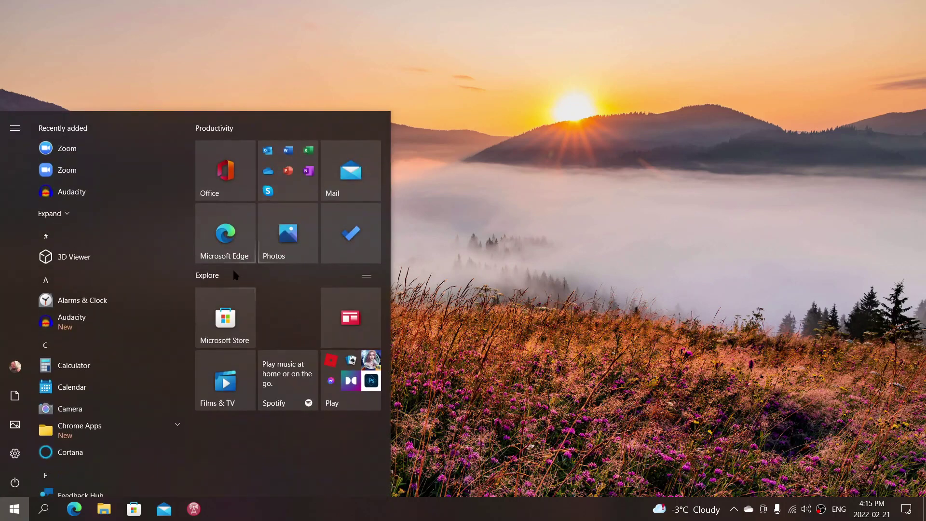
- Launch Settings maximized and go to Update & Security's Windows Update page
left_click(15, 453)
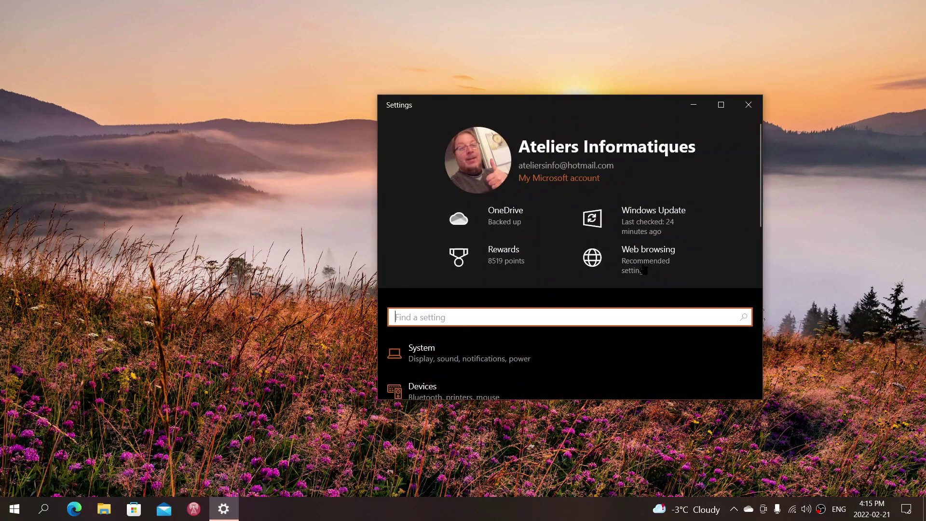
left_click(721, 104)
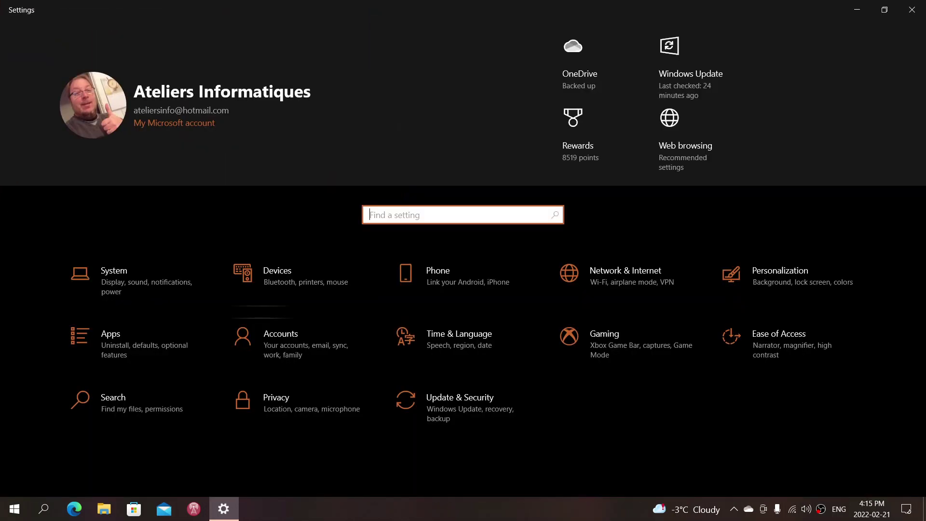
left_click(441, 345)
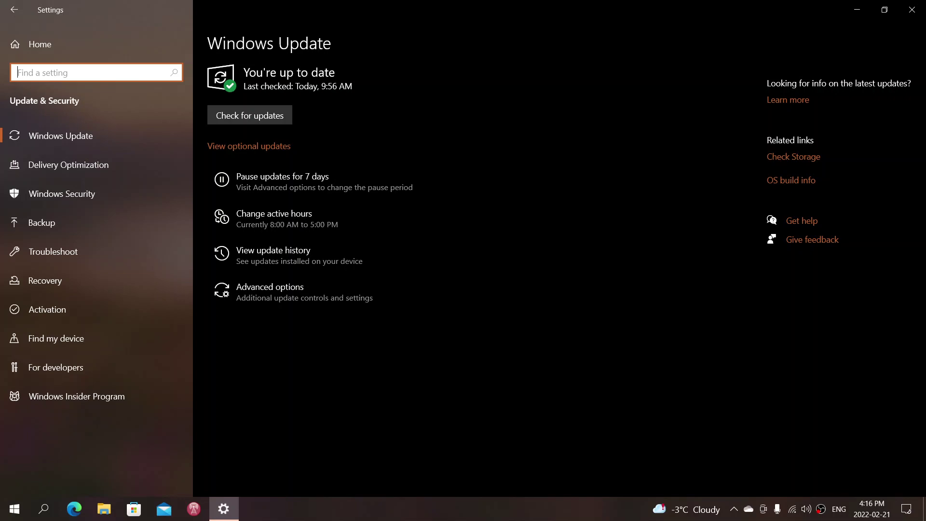
- Close the Settings window, leaving the empty desktop
left_click(911, 10)
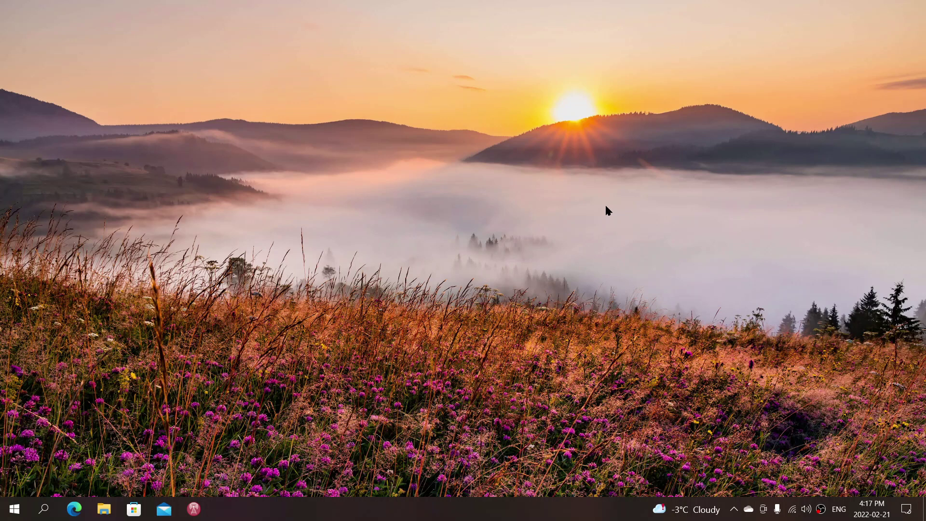
- Launch Microsoft Store from the taskbar and let its Home page load
left_click(135, 511)
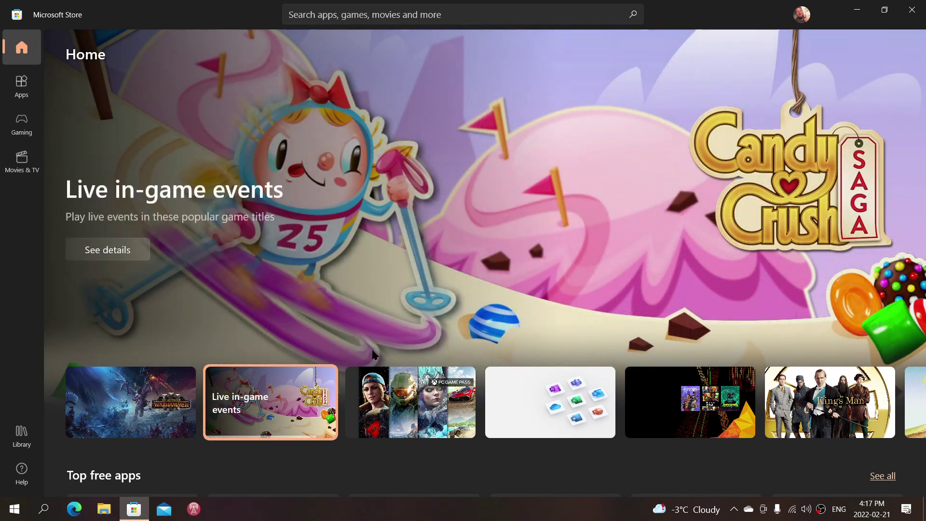
left_click(913, 7)
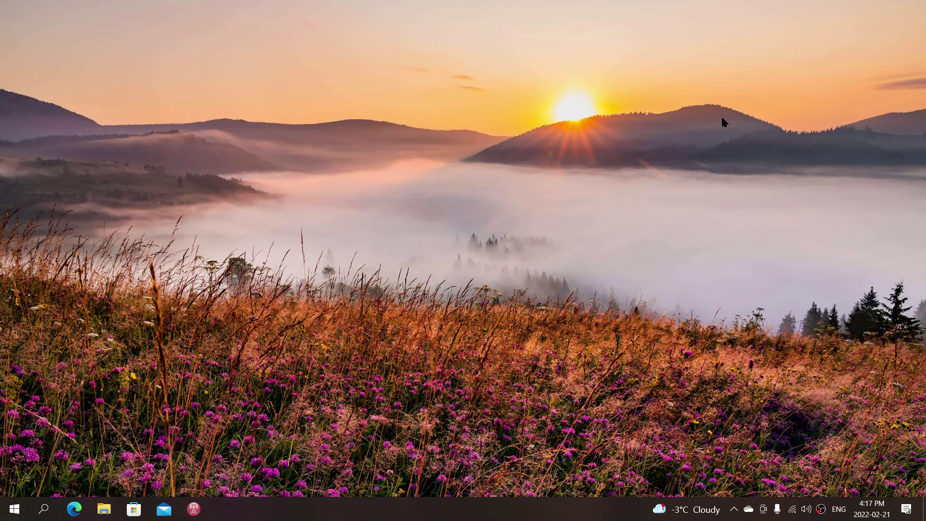